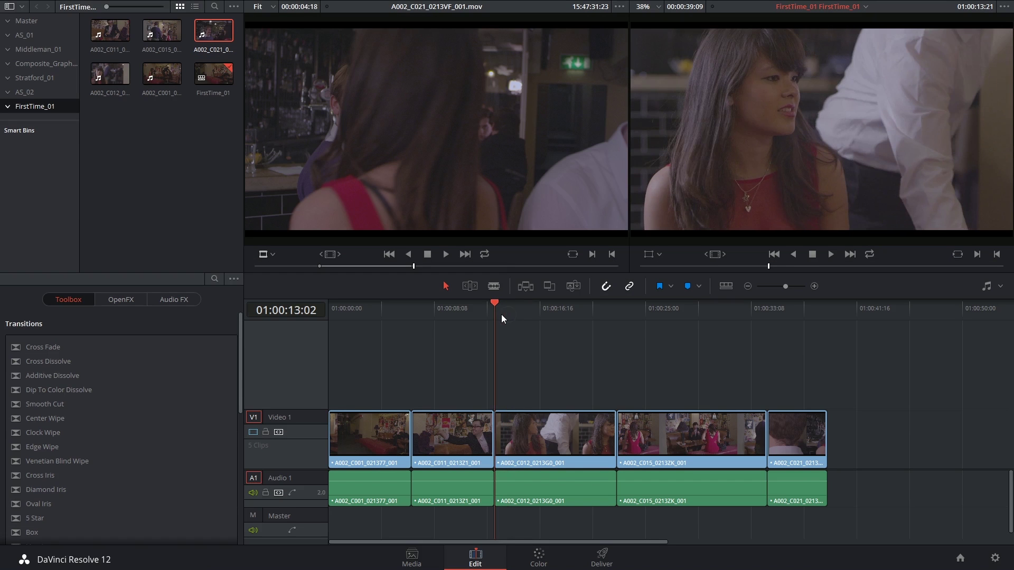
Park the playhead near 01:00:13:22 and select the A002_C012_0213G0_001 clip.
{"action": "left_click", "coordinate": [505, 313]}
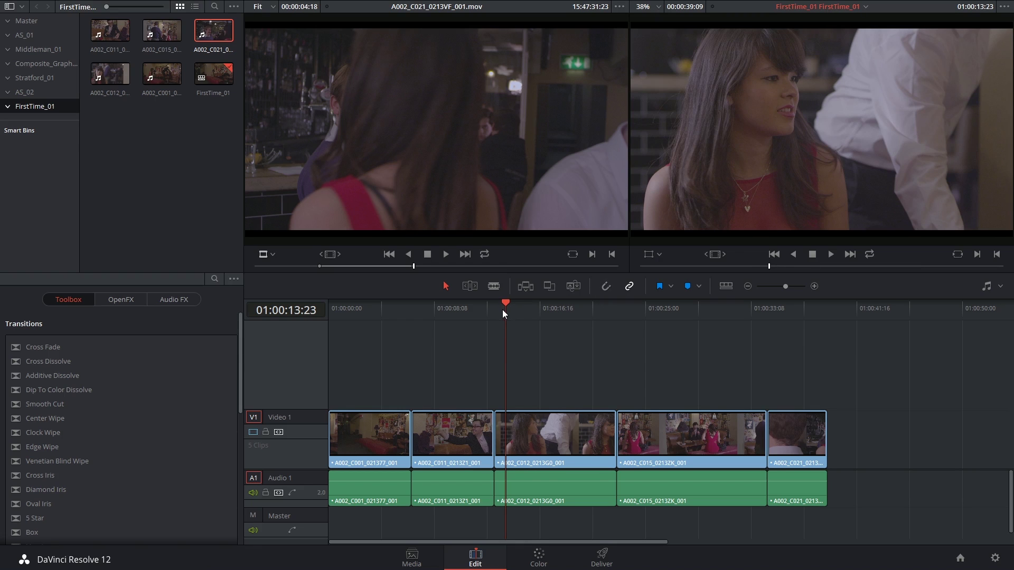
{"action": "left_click_drag", "start_coordinate": [503, 311], "coordinate": [505, 309]}
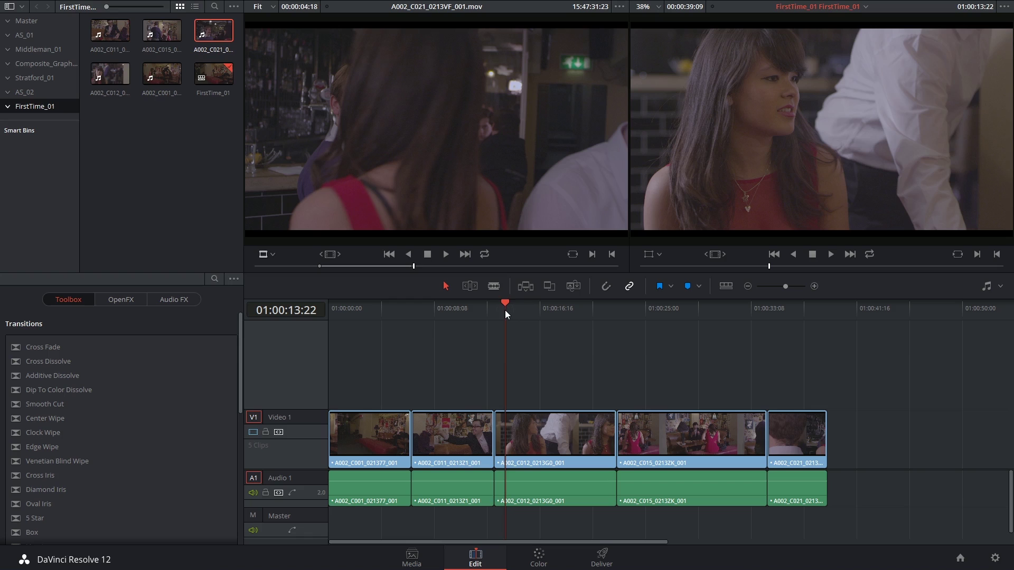
{"action": "left_click", "coordinate": [548, 432]}
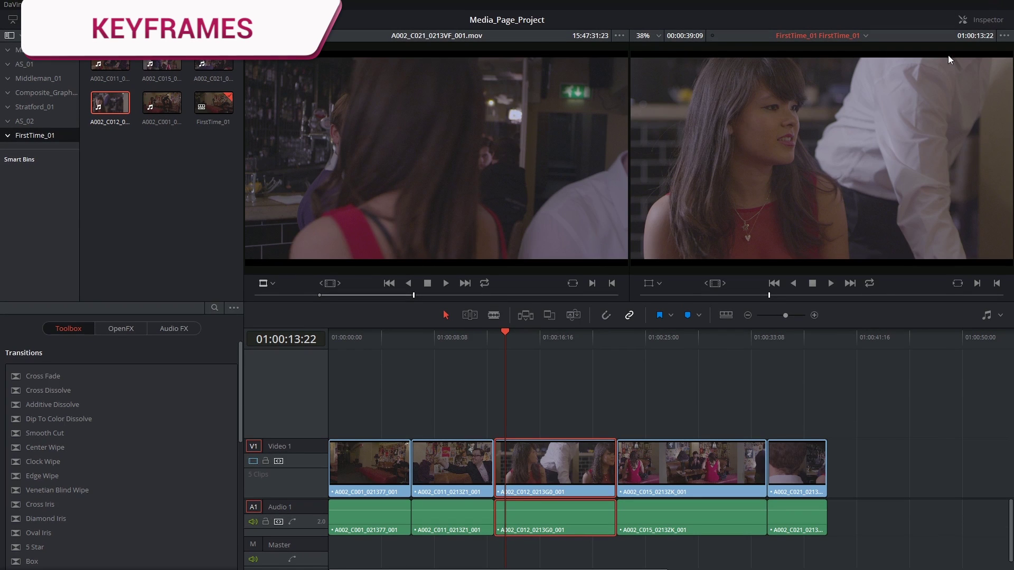
In the Inspector, set Transform Position X to -1939 and add a Position keyframe there.
{"action": "left_click", "coordinate": [974, 21]}
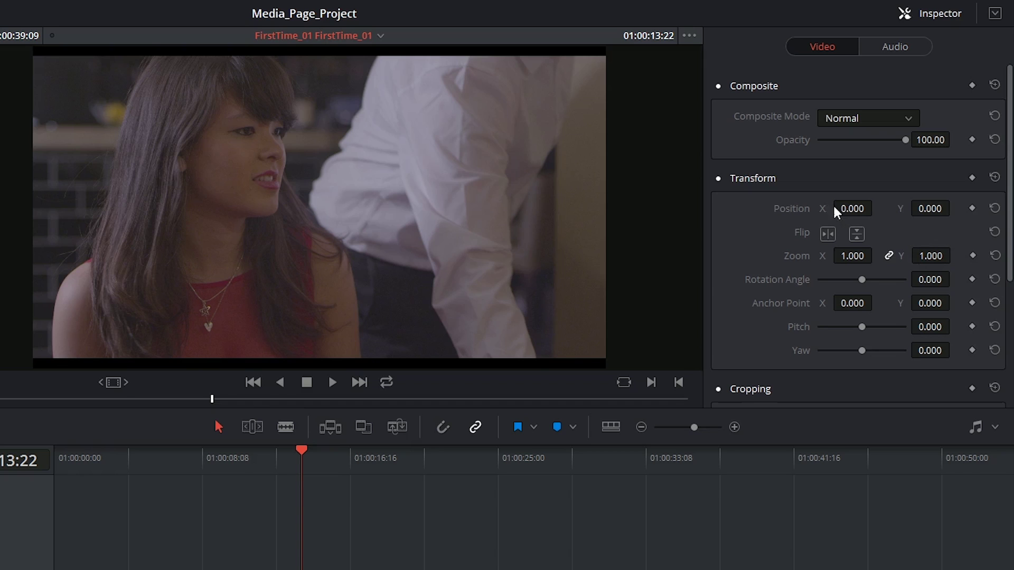
{"action": "mouse_move", "coordinate": [860, 211]}
{"action": "left_mouse_down"}
{"action": "mouse_move", "coordinate": [902, 212]}
{"action": "mouse_move", "coordinate": [877, 211]}
{"action": "left_mouse_up"}
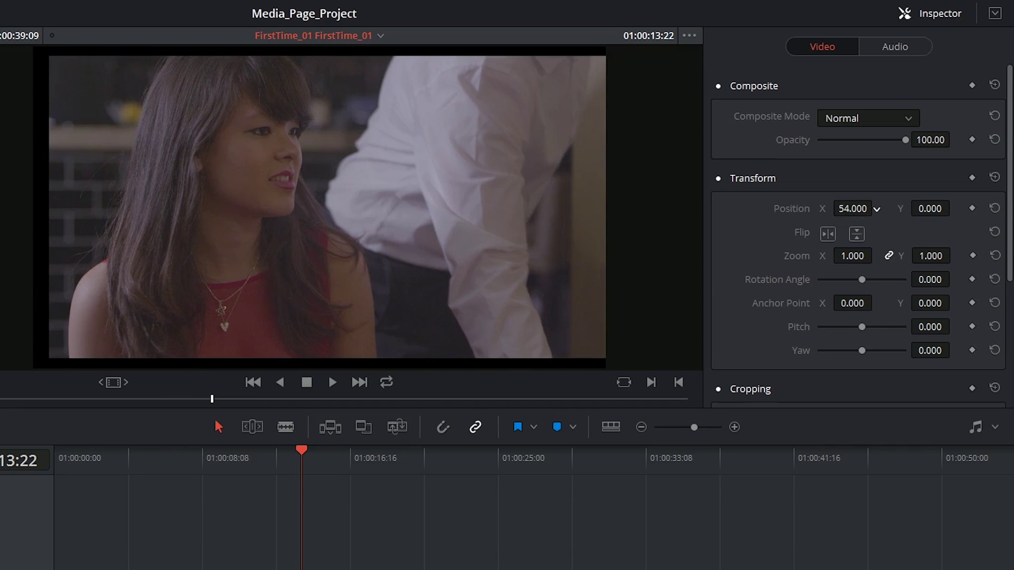
{"action": "double_click", "coordinate": [859, 215]}
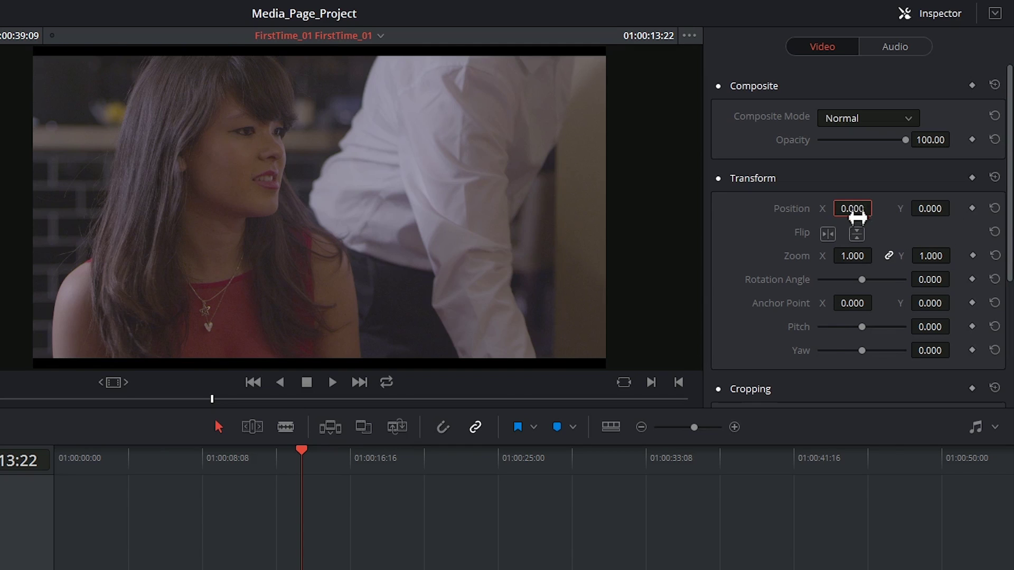
{"action": "left_click_drag", "start_coordinate": [856, 211], "coordinate": [1010, 224]}
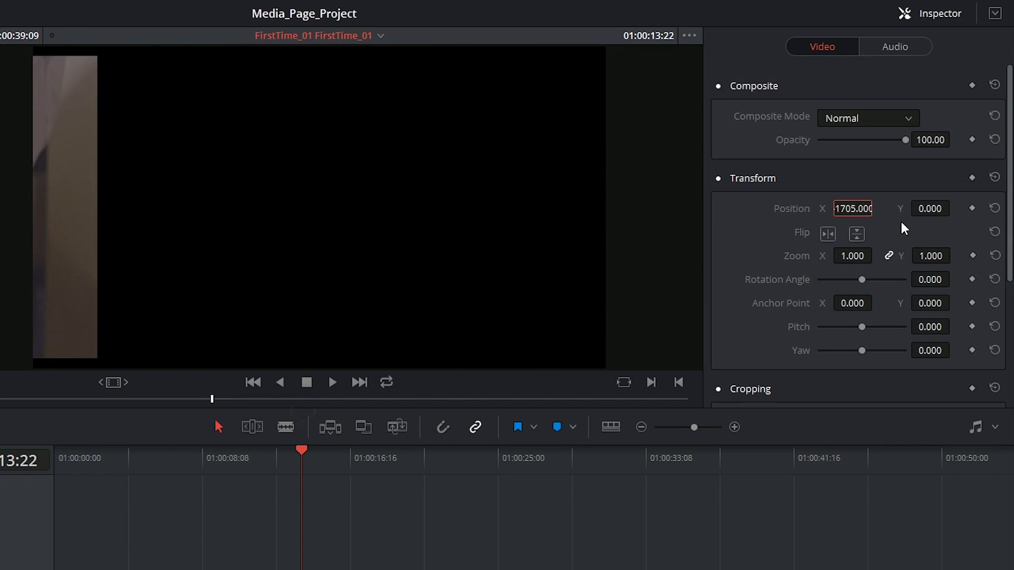
{"action": "left_click_drag", "start_coordinate": [855, 210], "coordinate": [876, 209]}
{"action": "left_click", "coordinate": [876, 209]}
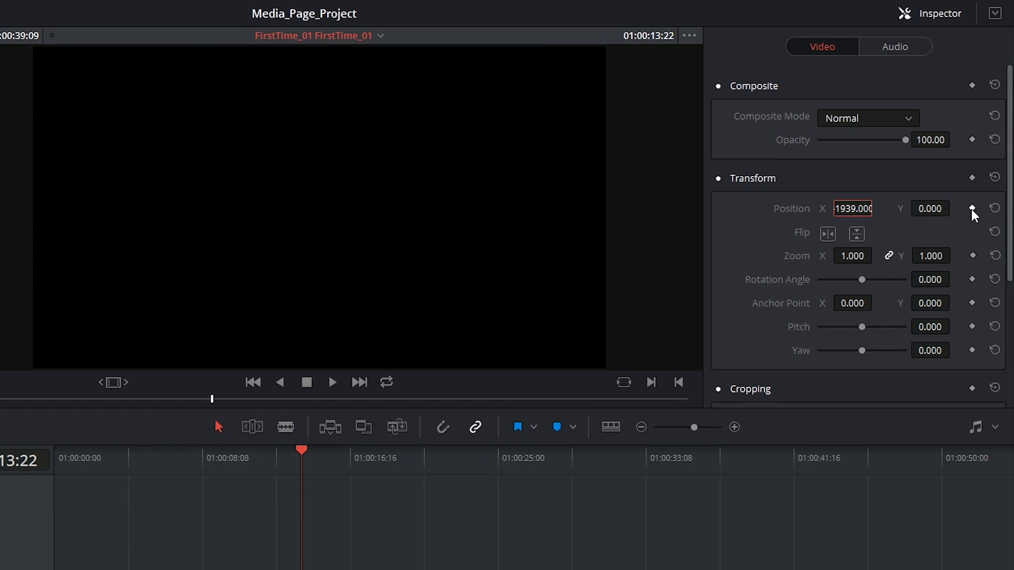
{"action": "left_click", "coordinate": [972, 209]}
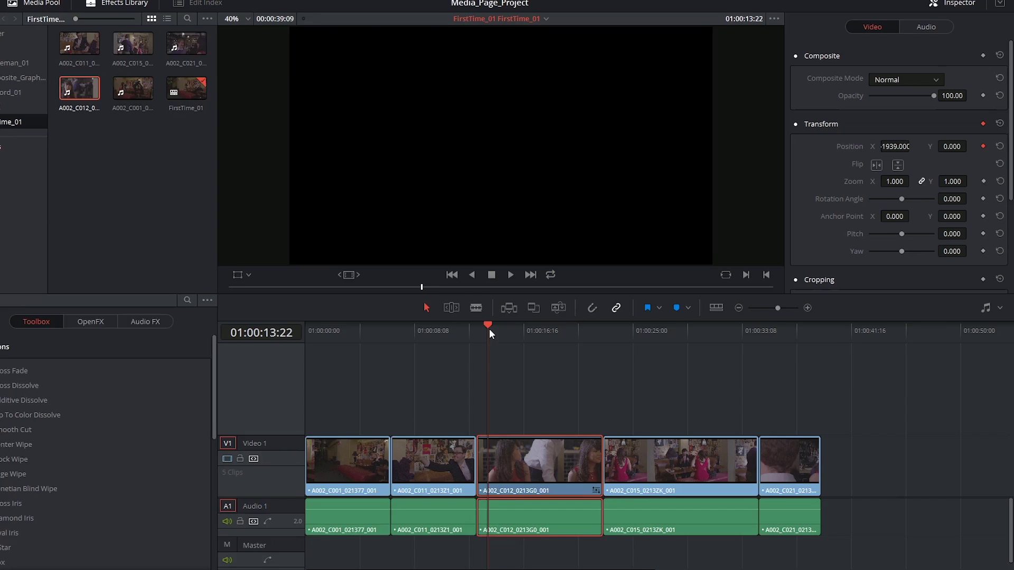
At 01:00:20:19, scrub Position X to 1960 to create the second Position keyframe.
{"action": "left_click_drag", "start_coordinate": [434, 364], "coordinate": [479, 377]}
{"action": "left_click_drag", "start_coordinate": [548, 323], "coordinate": [592, 326]}
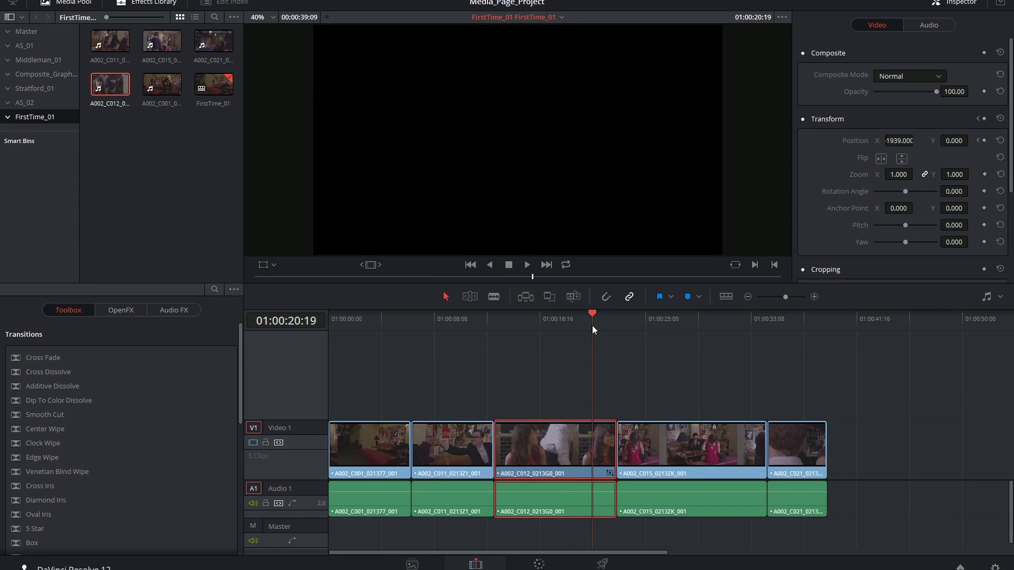
{"action": "left_click_drag", "start_coordinate": [901, 147], "coordinate": [925, 138]}
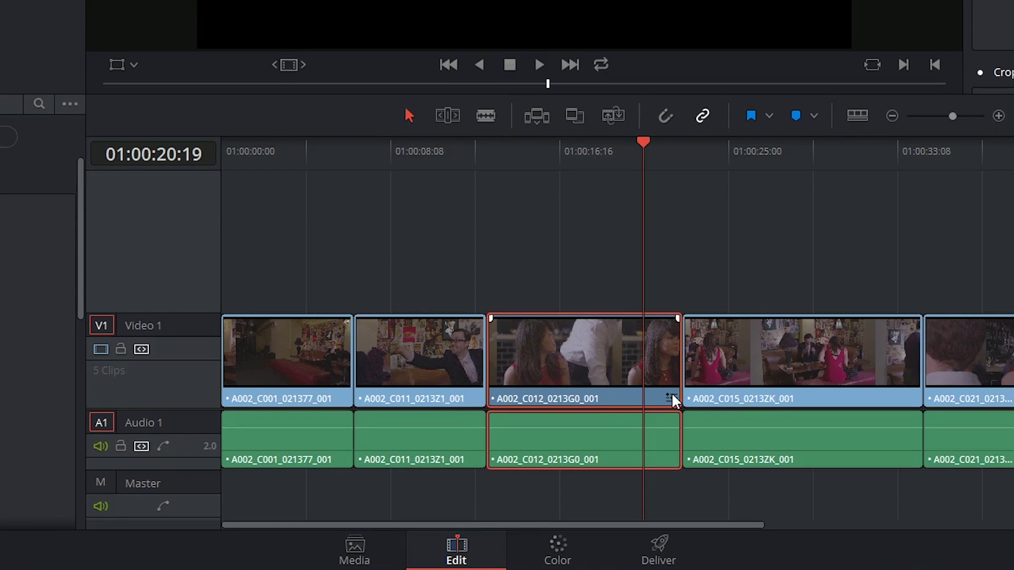
Expand the clip's Transform keyframe track, scrub back before the slide, and play it.
{"action": "left_click", "coordinate": [670, 397]}
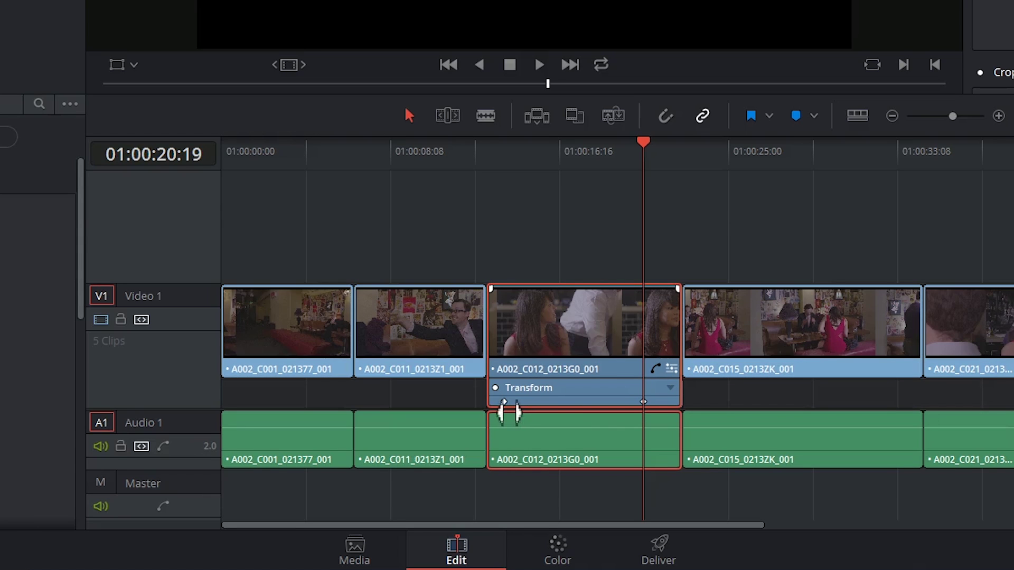
{"action": "left_click", "coordinate": [644, 155]}
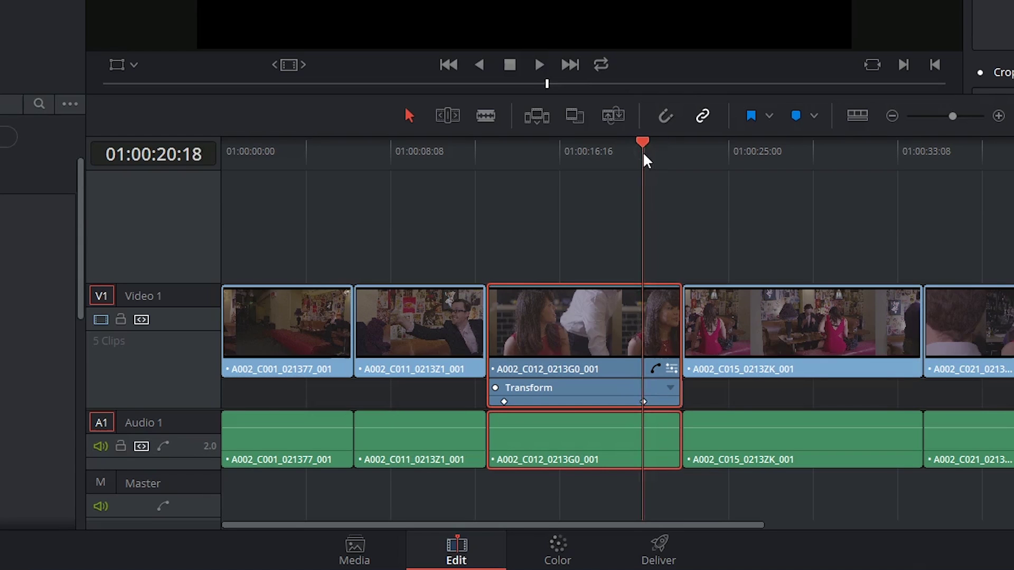
{"action": "left_click_drag", "start_coordinate": [644, 156], "coordinate": [652, 158]}
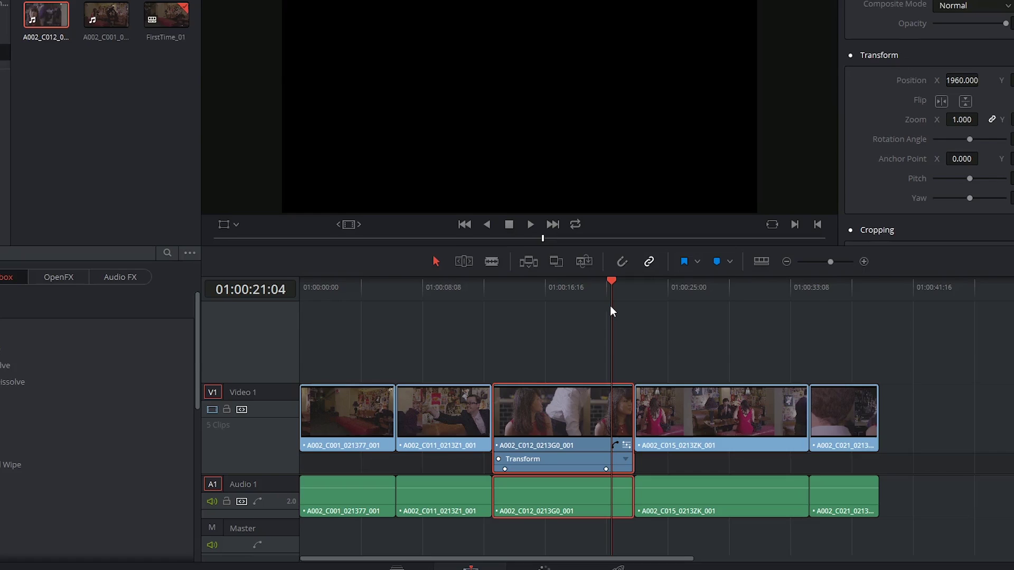
{"action": "mouse_move", "coordinate": [611, 311]}
{"action": "left_mouse_down"}
{"action": "mouse_move", "coordinate": [610, 297]}
{"action": "mouse_move", "coordinate": [594, 302]}
{"action": "left_mouse_up"}
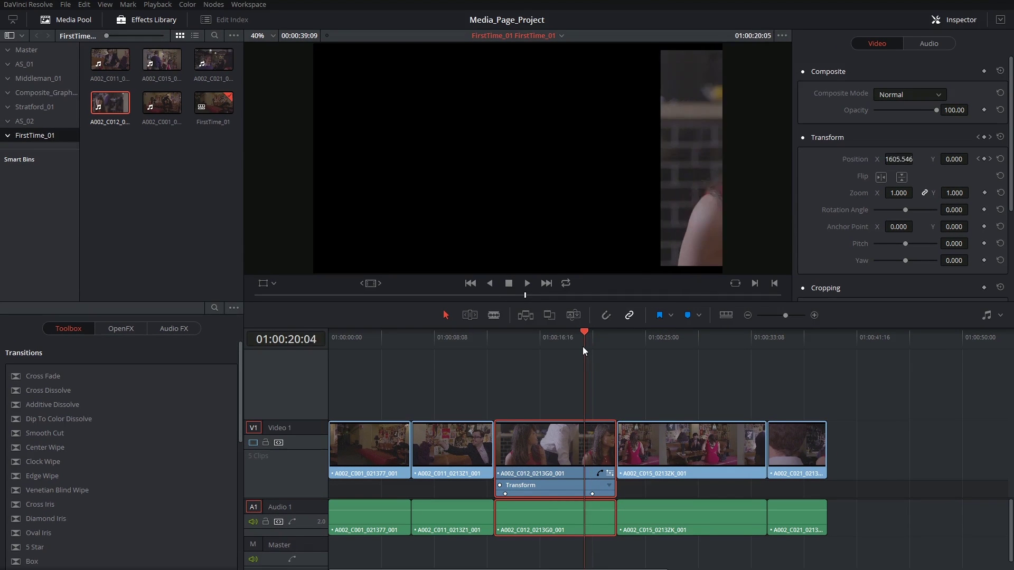
{"action": "left_click_drag", "start_coordinate": [583, 350], "coordinate": [502, 359]}
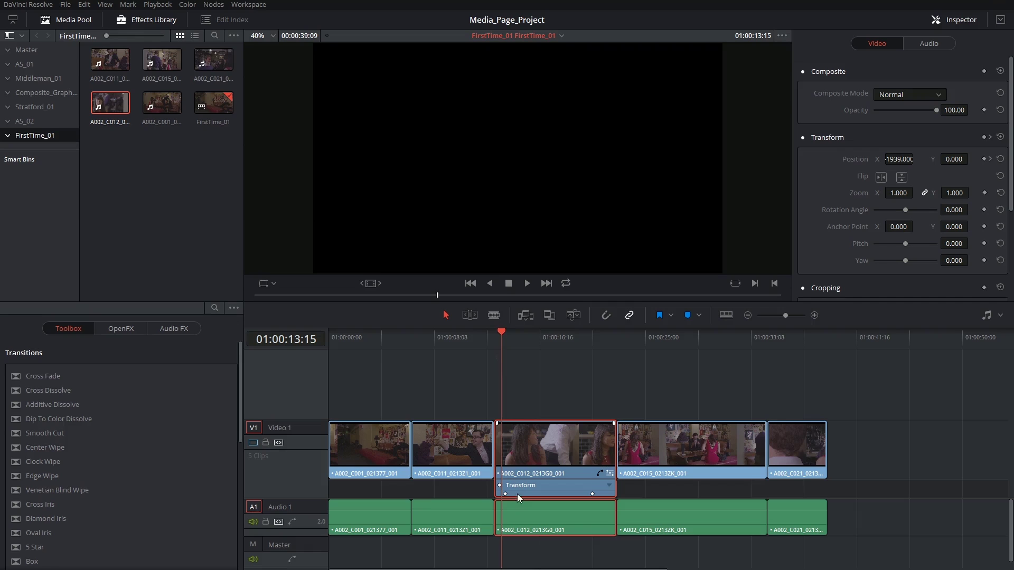
{"action": "key", "text": "space"}
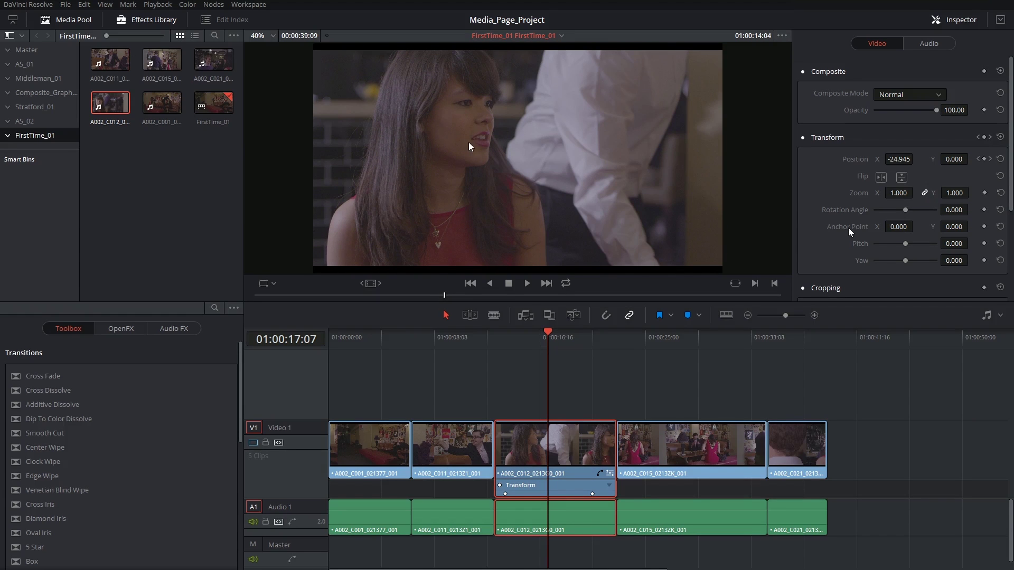
Reset Position X to 0 and clear all the Position keyframes.
{"action": "double_click", "coordinate": [898, 159]}
{"action": "type", "text": "0"}
{"action": "key", "text": "Return"}
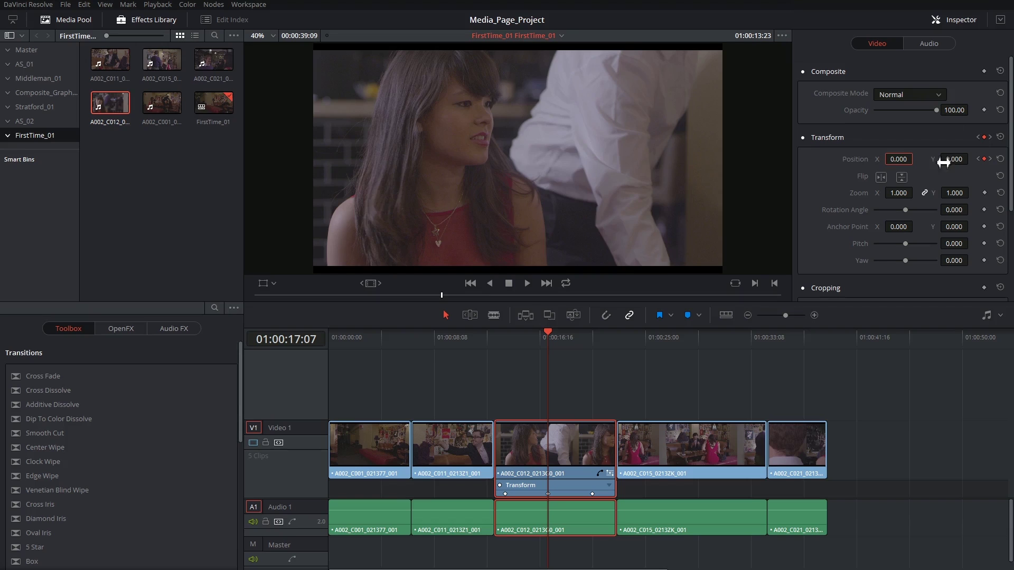
{"action": "left_click", "coordinate": [1000, 160]}
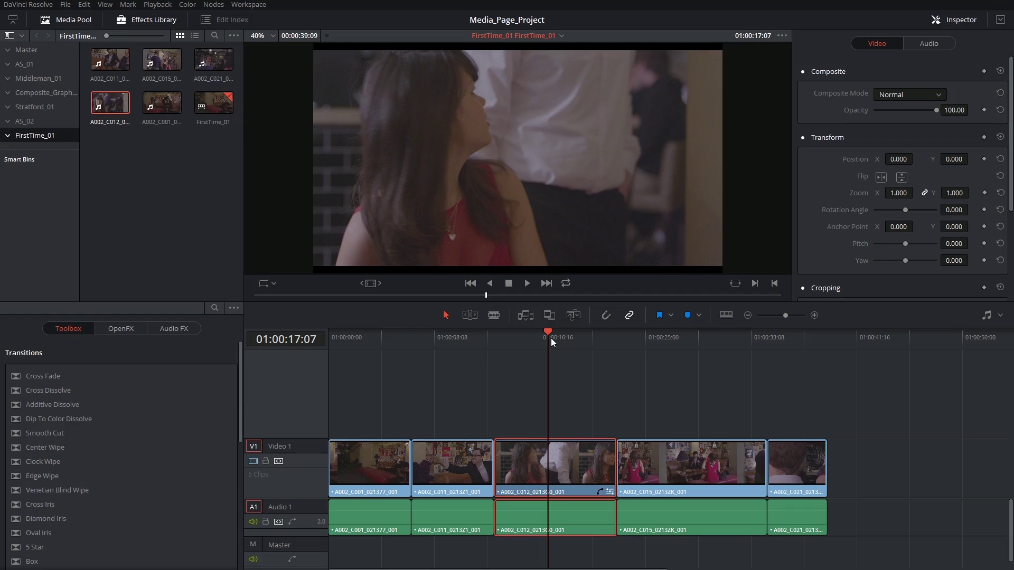
Add a starting Zoom keyframe at 01:00:18:21, then zoom to 1.440 at 01:00:16:00.
{"action": "left_click", "coordinate": [570, 341]}
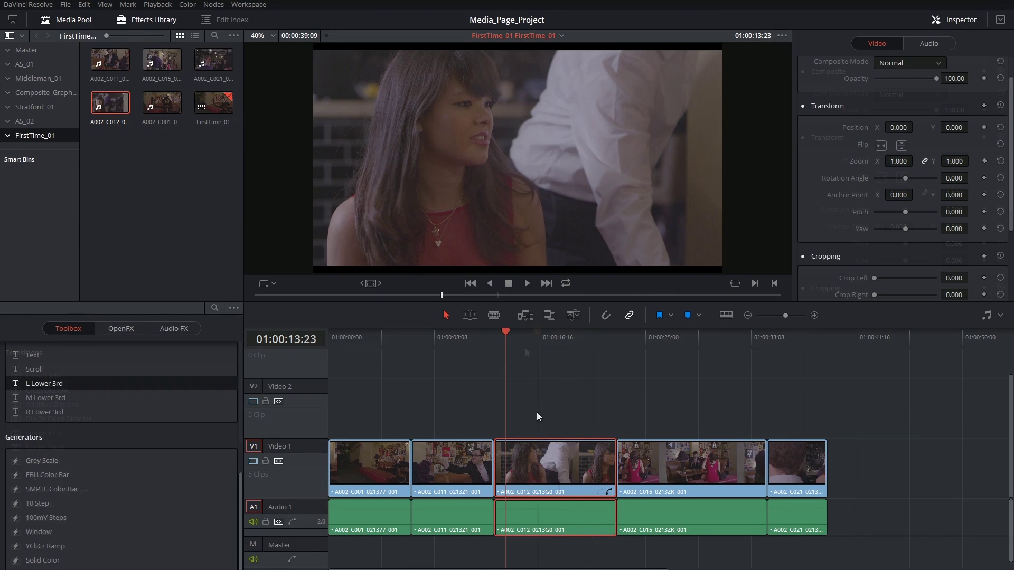
{"action": "left_click", "coordinate": [984, 161]}
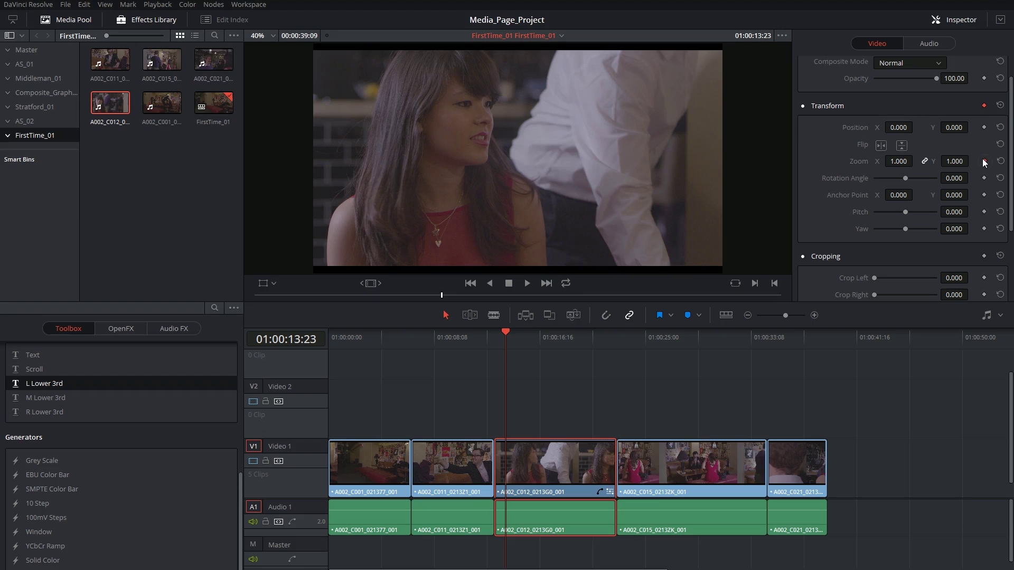
{"action": "left_click_drag", "start_coordinate": [513, 344], "coordinate": [532, 346]}
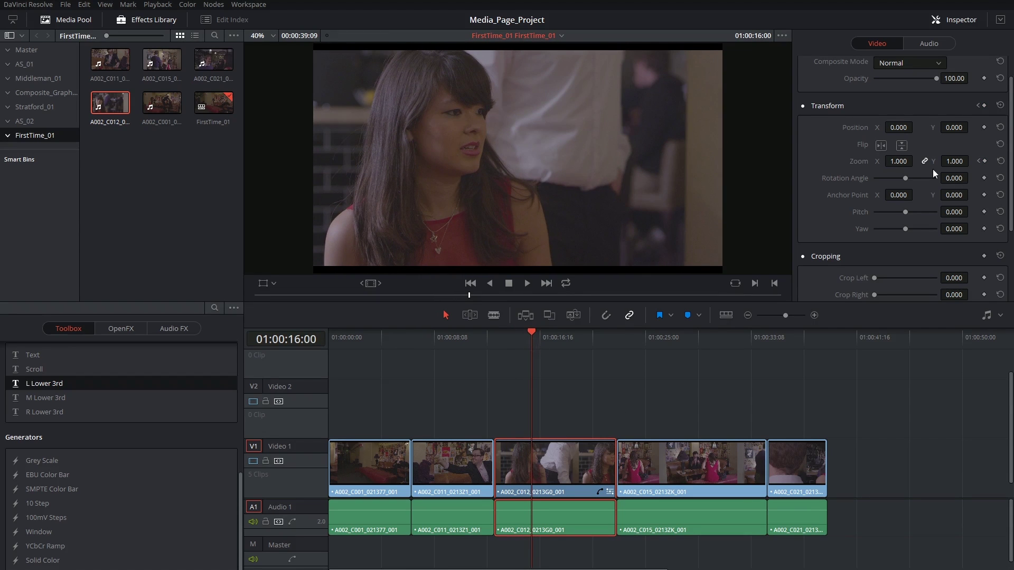
{"action": "left_click_drag", "start_coordinate": [894, 161], "coordinate": [916, 161]}
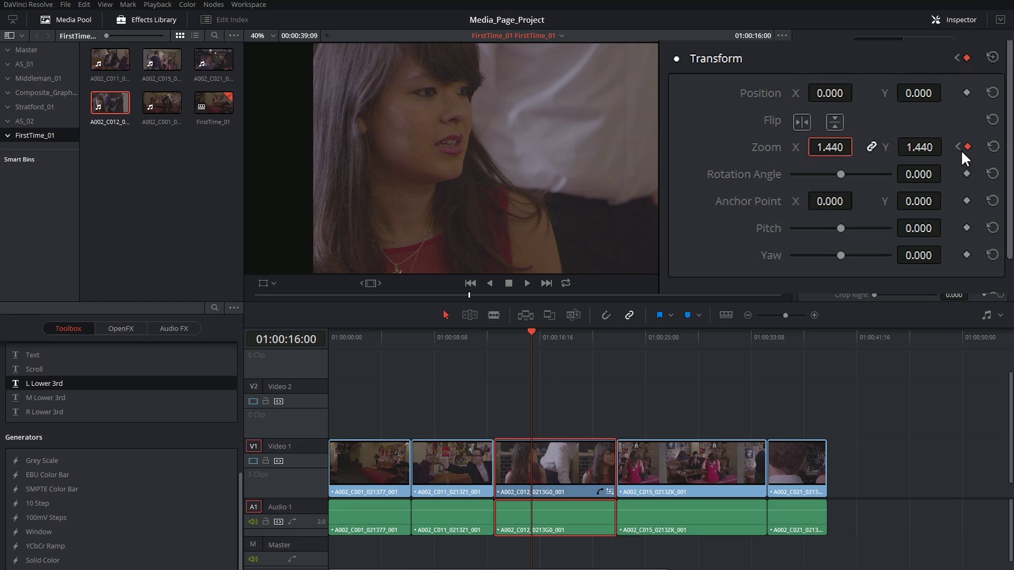
On the 1.440 Zoom keyframe, move Position to X 129, Y -126 to frame her face.
{"action": "left_click", "coordinate": [956, 146]}
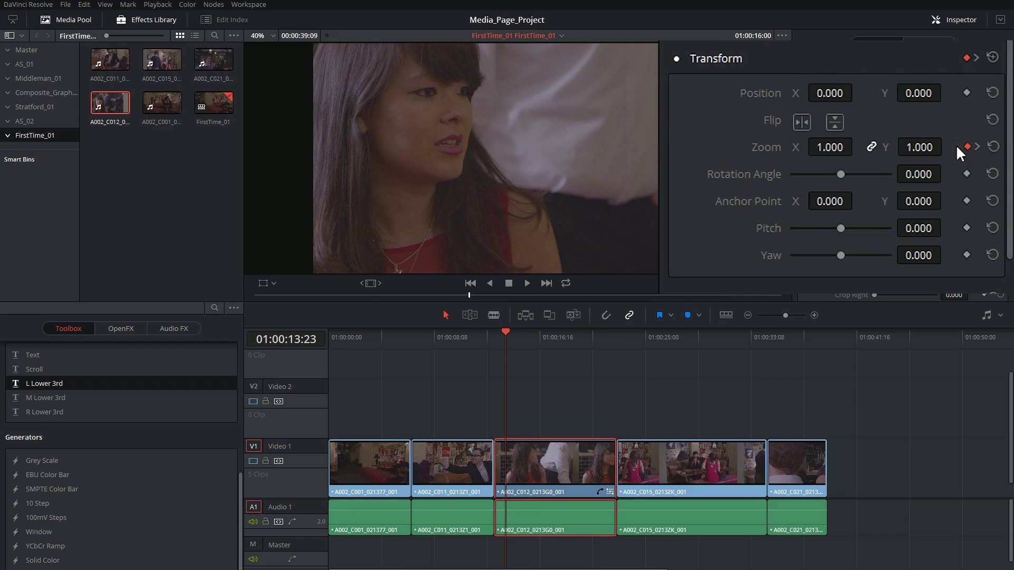
{"action": "left_click", "coordinate": [976, 147]}
{"action": "left_click", "coordinate": [957, 146]}
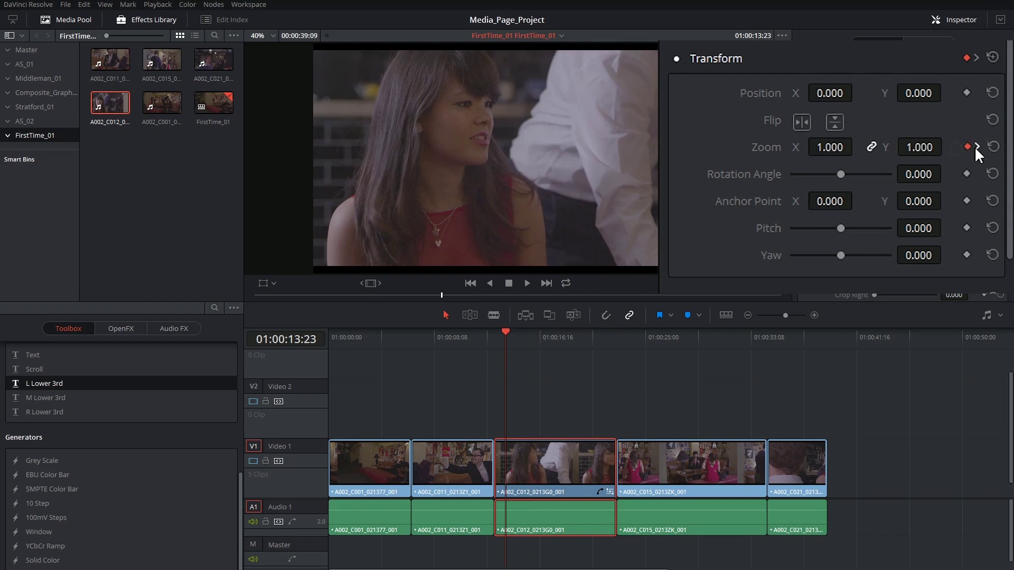
{"action": "left_click", "coordinate": [975, 146]}
{"action": "left_click", "coordinate": [958, 146]}
{"action": "left_click", "coordinate": [976, 146]}
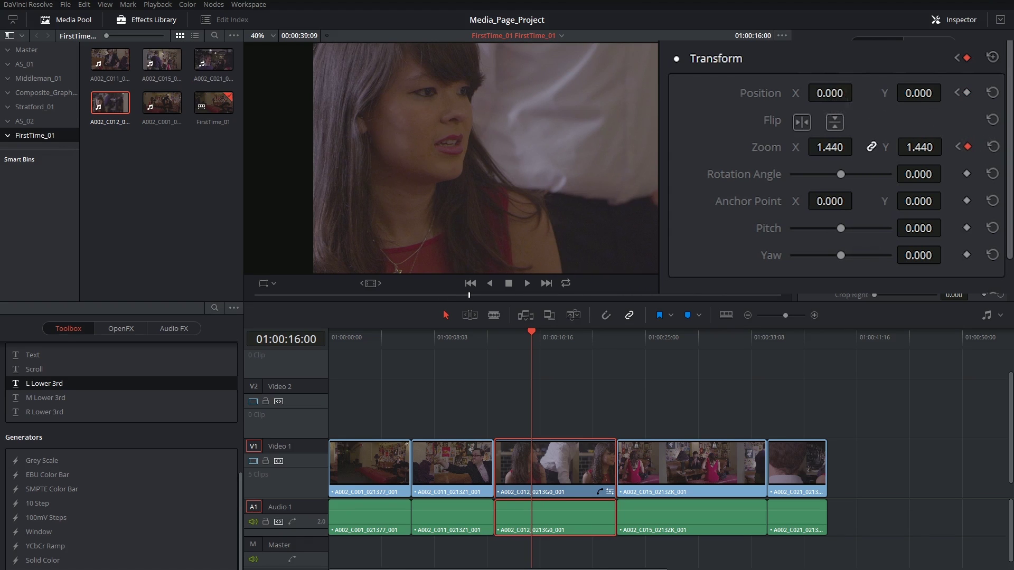
{"action": "left_click_drag", "start_coordinate": [832, 94], "coordinate": [941, 92]}
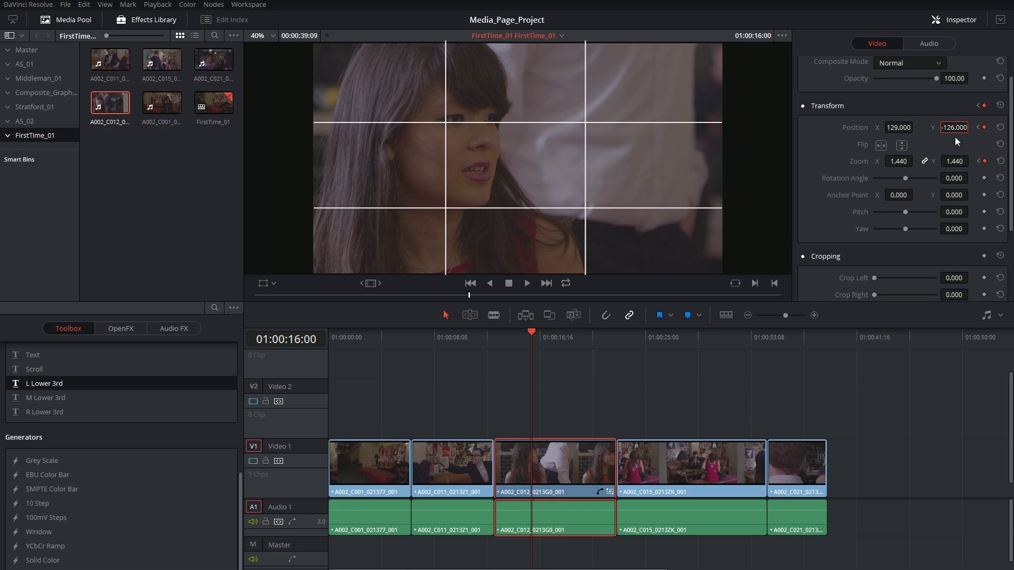
Preview the push-in from just before it starts.
{"action": "left_click", "coordinate": [502, 338]}
{"action": "key", "text": "space"}
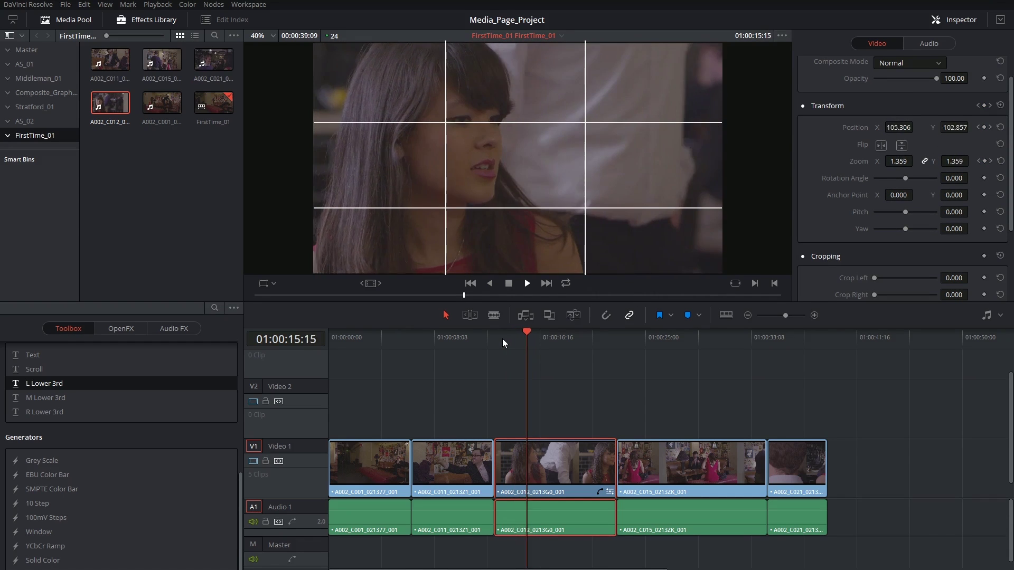
{"action": "left_click", "coordinate": [501, 341]}
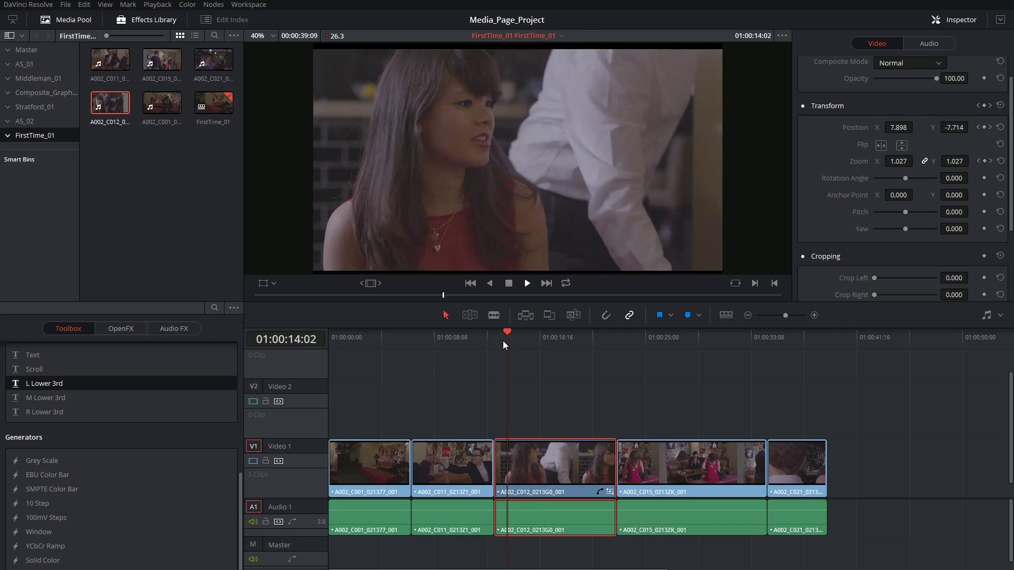
{"action": "key", "text": "space"}
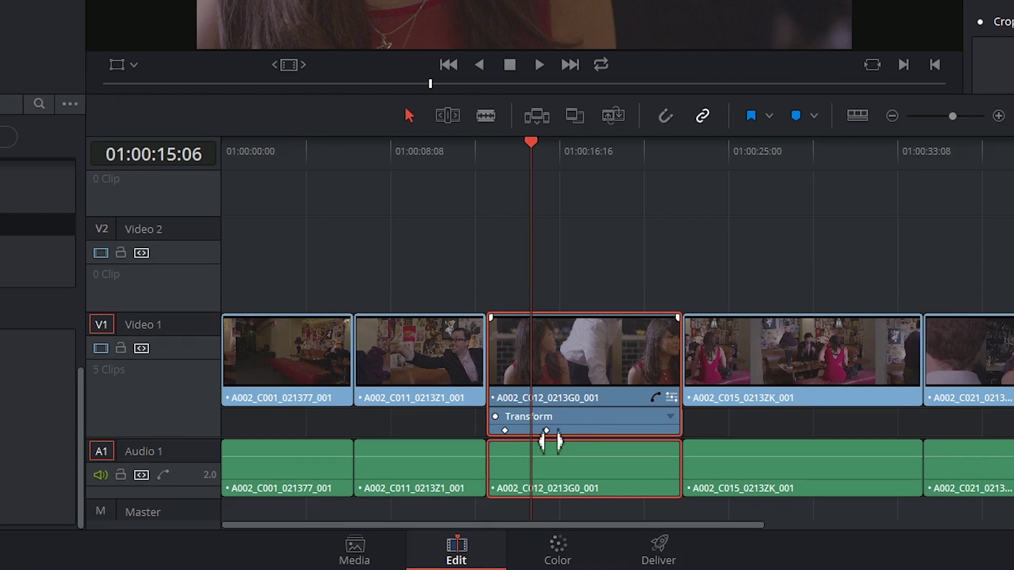
Drag the end Transform keyframe slightly later and play back the retimed push-in.
{"action": "left_click_drag", "start_coordinate": [551, 442], "coordinate": [577, 437]}
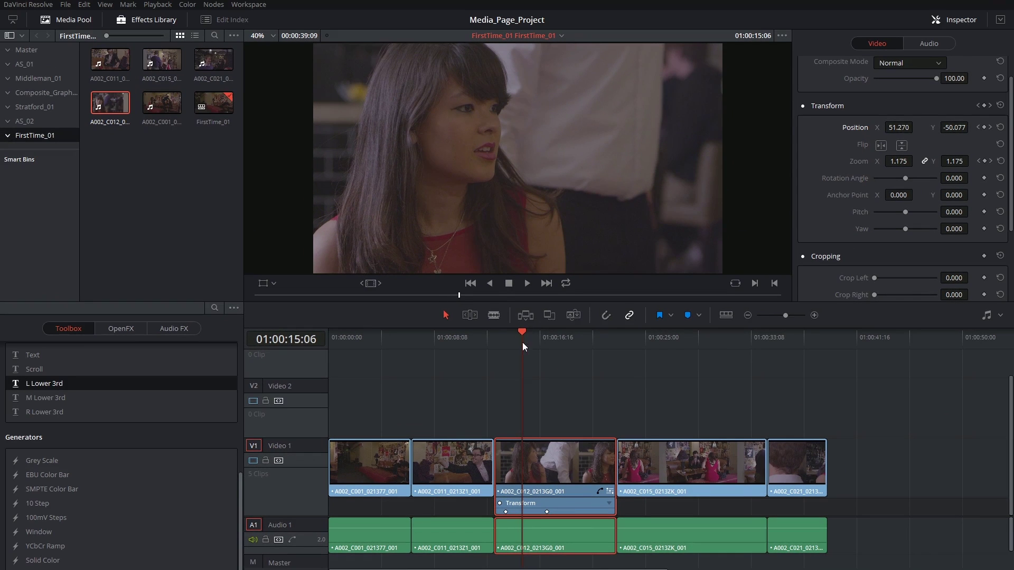
{"action": "left_click_drag", "start_coordinate": [522, 342], "coordinate": [543, 337]}
{"action": "left_click", "coordinate": [556, 363]}
{"action": "key", "text": "space"}
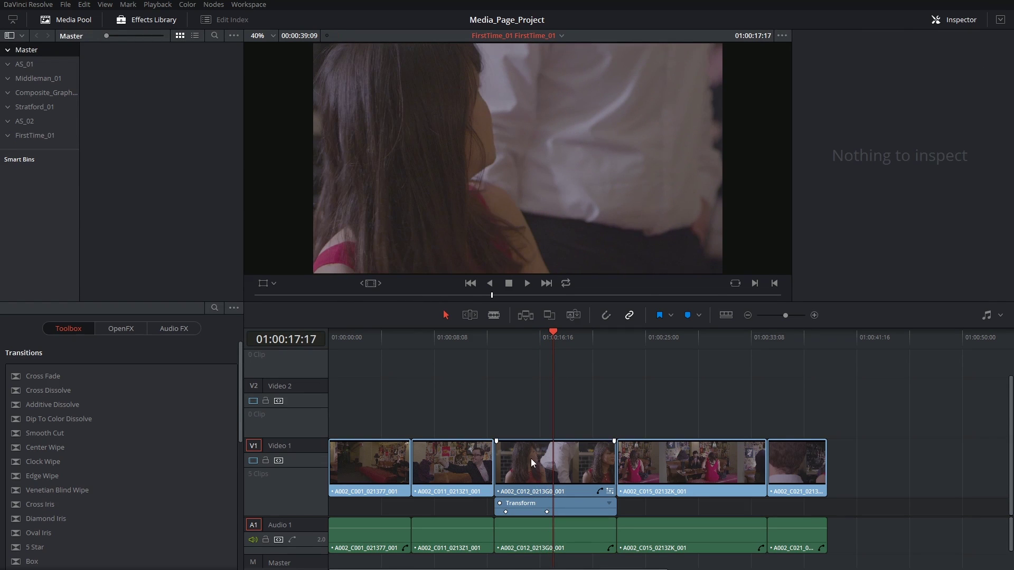
Split the Transform lane into Position and Zoom rows, drag the Position end keyframe to 01:00:16:19, and preview.
{"action": "left_click", "coordinate": [530, 459]}
{"action": "key", "text": "Up"}
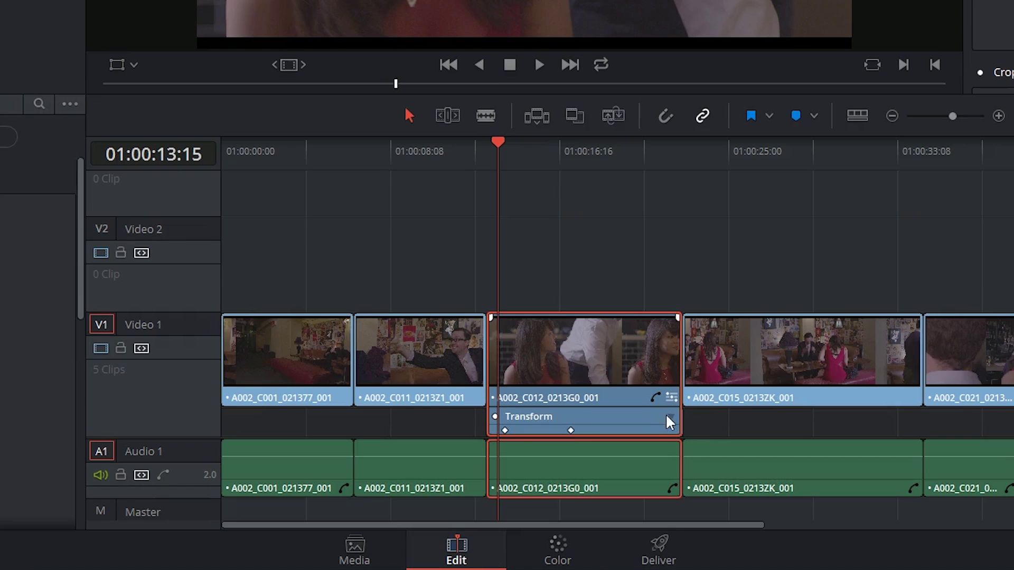
{"action": "left_click", "coordinate": [669, 421]}
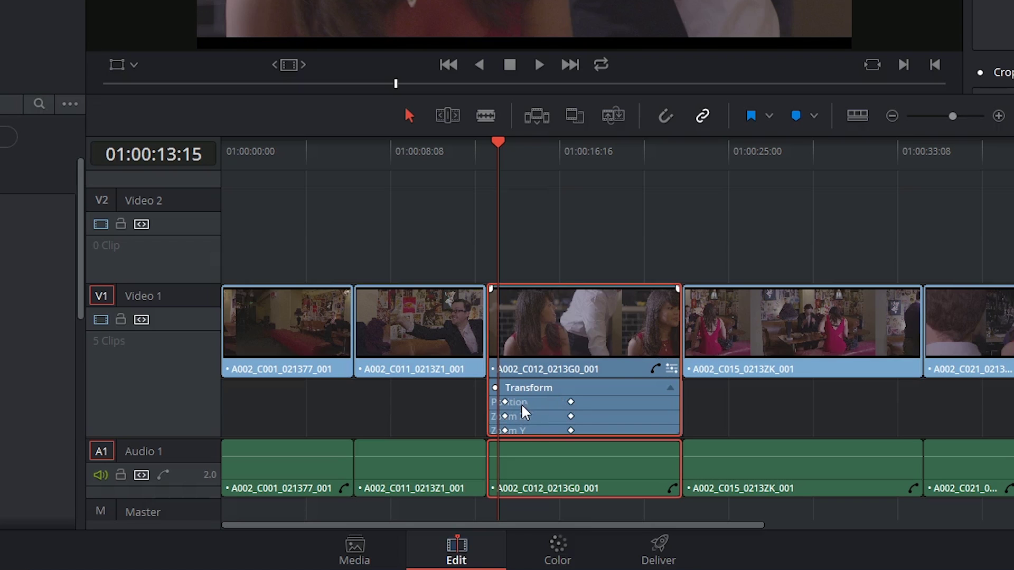
{"action": "left_click_drag", "start_coordinate": [571, 403], "coordinate": [605, 407]}
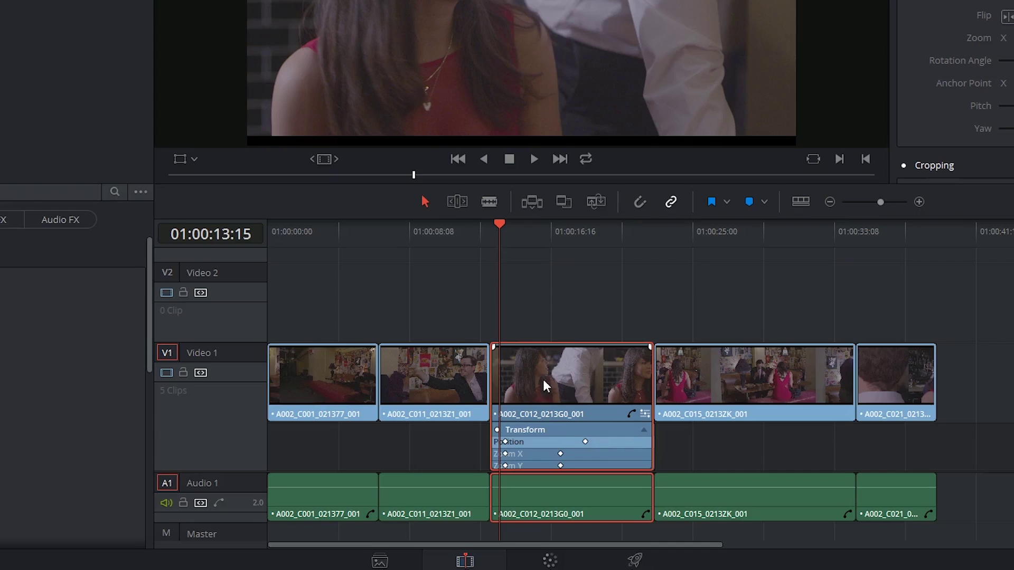
{"action": "key", "text": "space"}
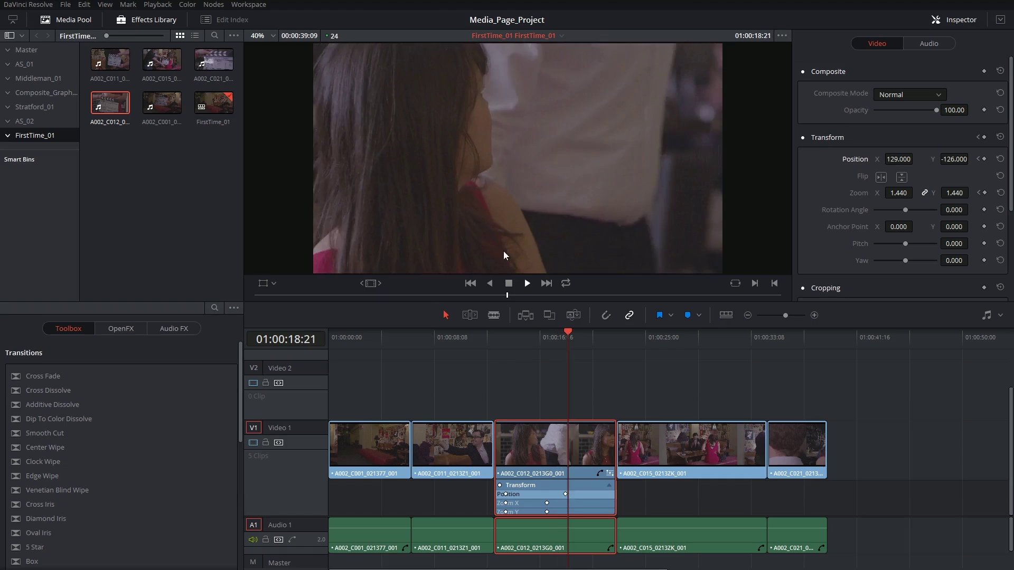
At 01:00:20:05, keyframe Zoom to 1.000 and Position X and Y to 0, then scrub back to review.
{"action": "key", "text": "space"}
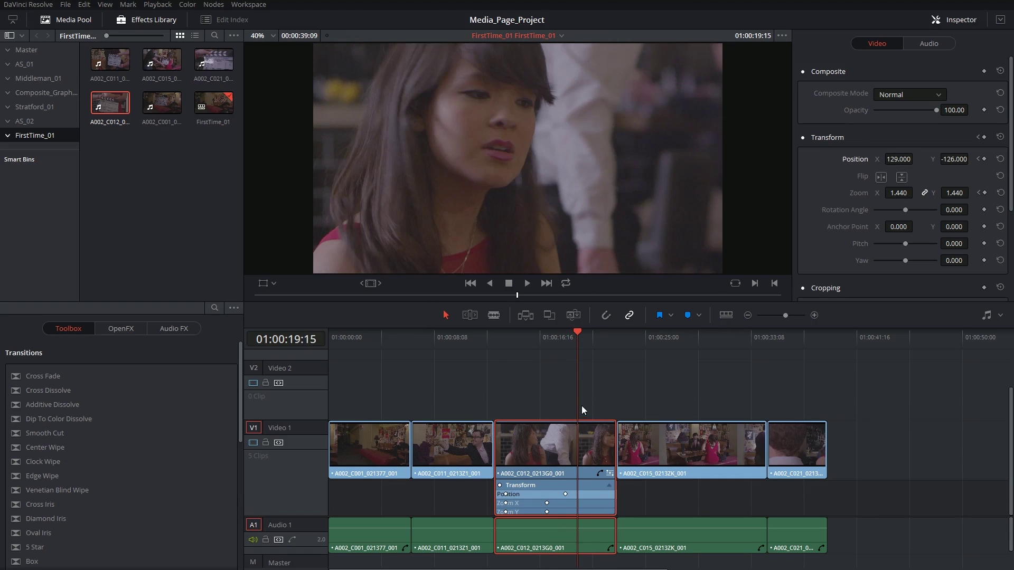
{"action": "left_click", "coordinate": [569, 503]}
{"action": "left_click", "coordinate": [585, 344]}
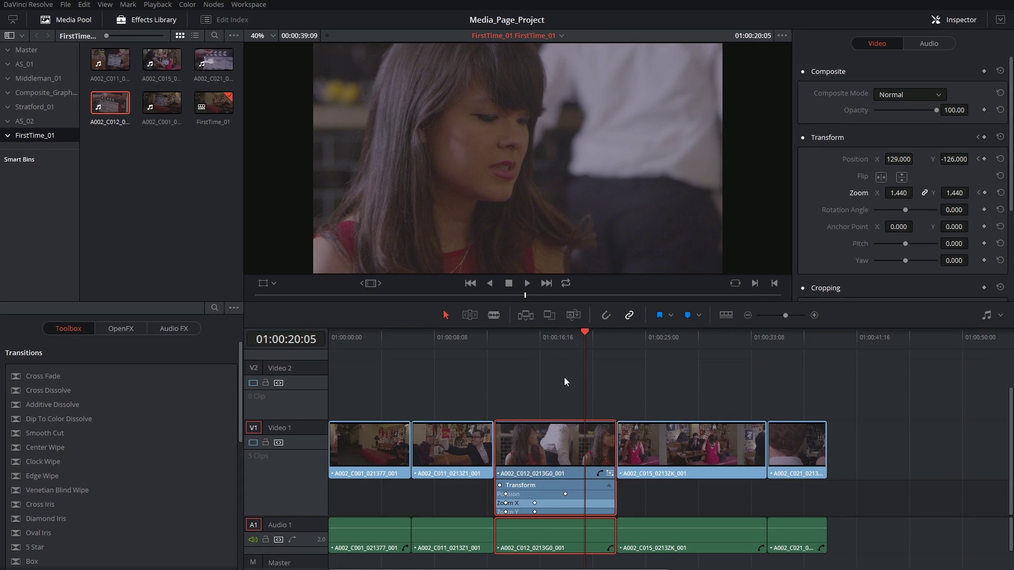
{"action": "left_click", "coordinate": [898, 193]}
{"action": "type", "text": "1"}
{"action": "key", "text": "Return"}
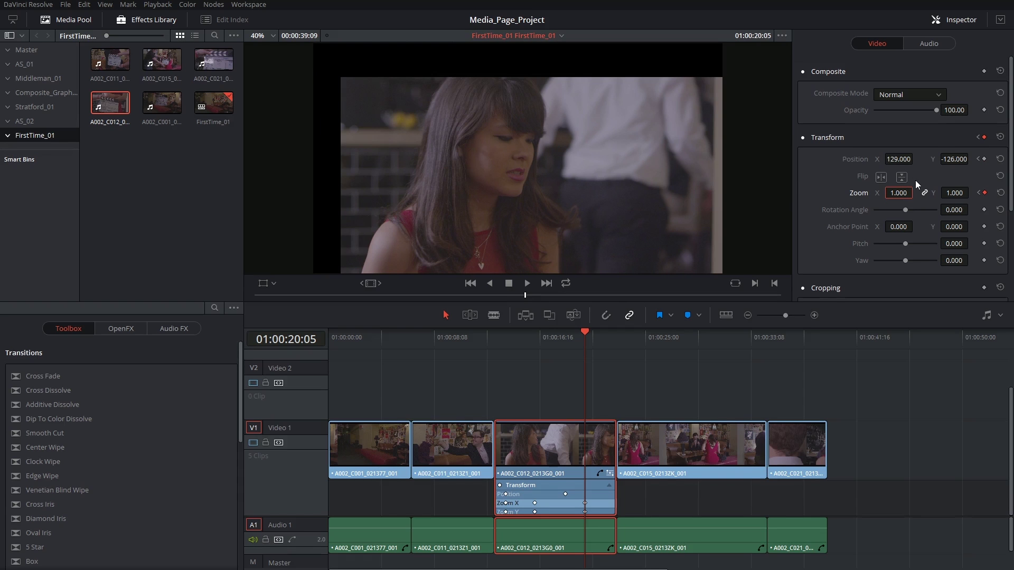
{"action": "double_click", "coordinate": [899, 158]}
{"action": "double_click", "coordinate": [954, 159]}
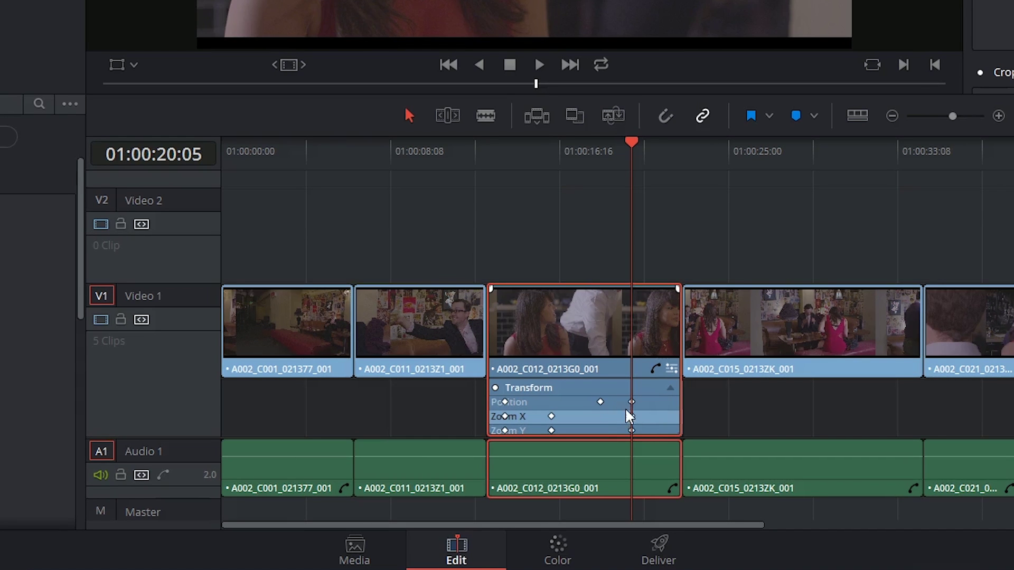
{"action": "left_click_drag", "start_coordinate": [630, 153], "coordinate": [505, 179]}
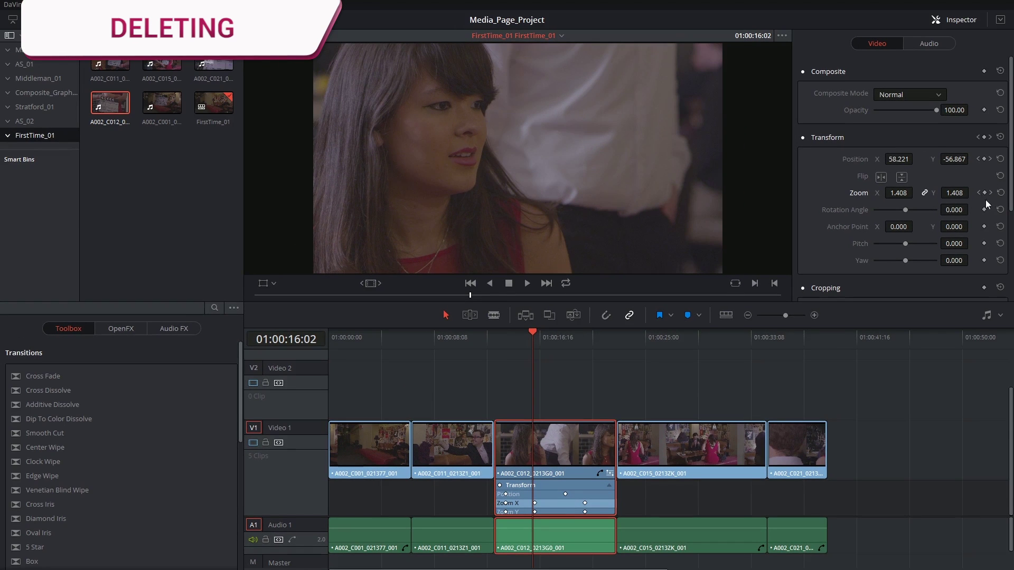
Step through the Zoom keyframes to 01:00:16:06 and remove the 1.440 keyframe there.
{"action": "left_click", "coordinate": [990, 193]}
{"action": "left_click", "coordinate": [990, 193]}
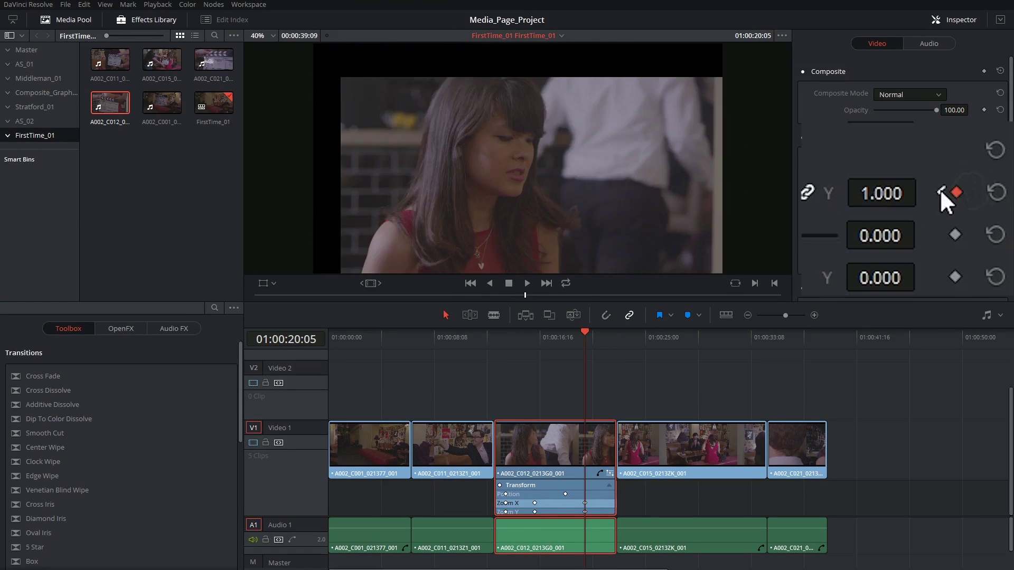
{"action": "left_click", "coordinate": [978, 193]}
{"action": "left_click", "coordinate": [941, 191]}
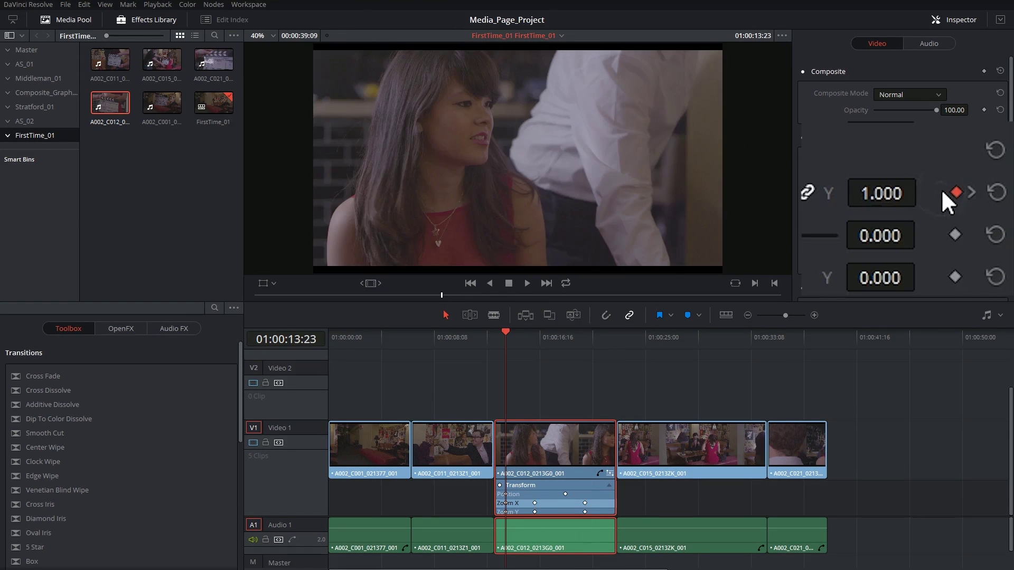
{"action": "left_click", "coordinate": [972, 192]}
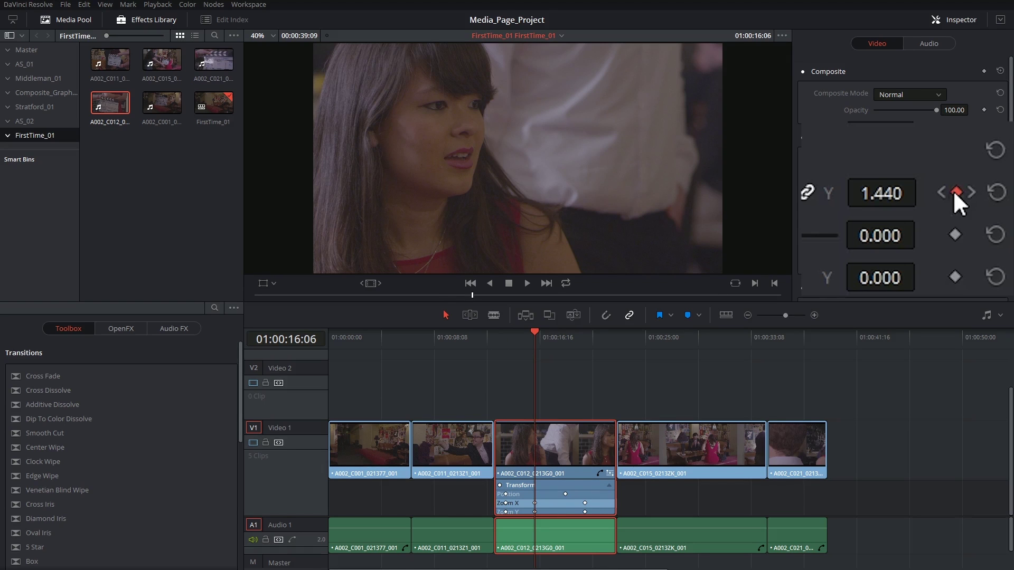
{"action": "left_click", "coordinate": [956, 191]}
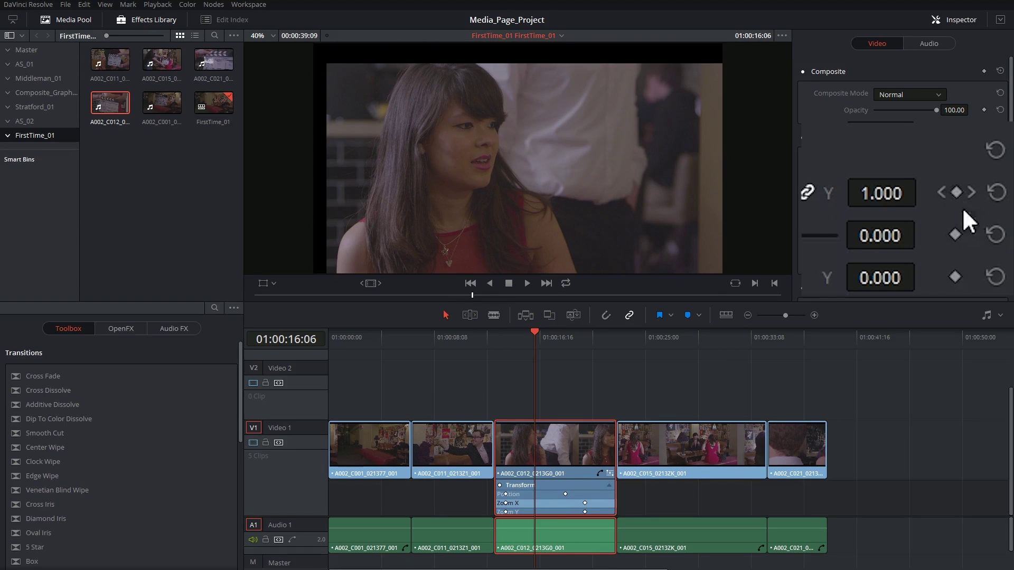